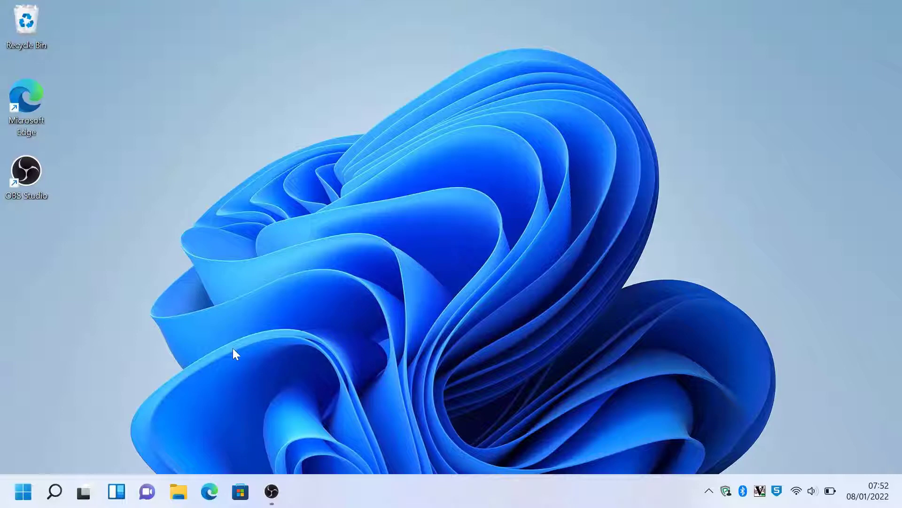
Step: Launch the Microsoft Store app from its taskbar icon
{"action": "left_click", "coordinate": [240, 492]}
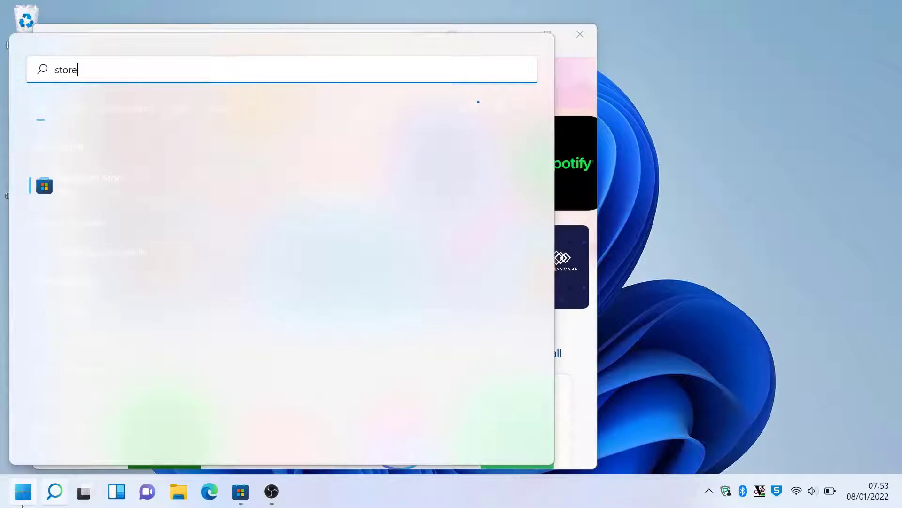
Step: Search the Microsoft Store for 'office' and open the Office app's product page
{"action": "left_click", "coordinate": [79, 187]}
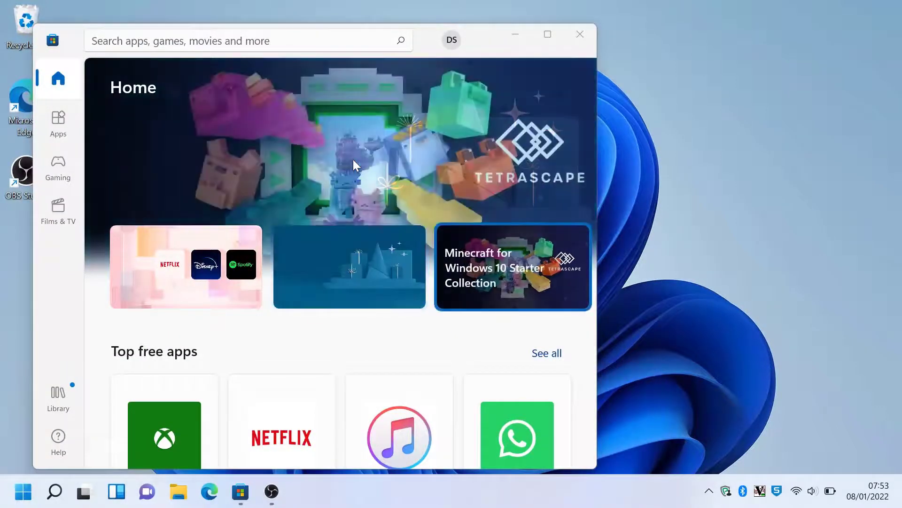
{"action": "left_click", "coordinate": [329, 41]}
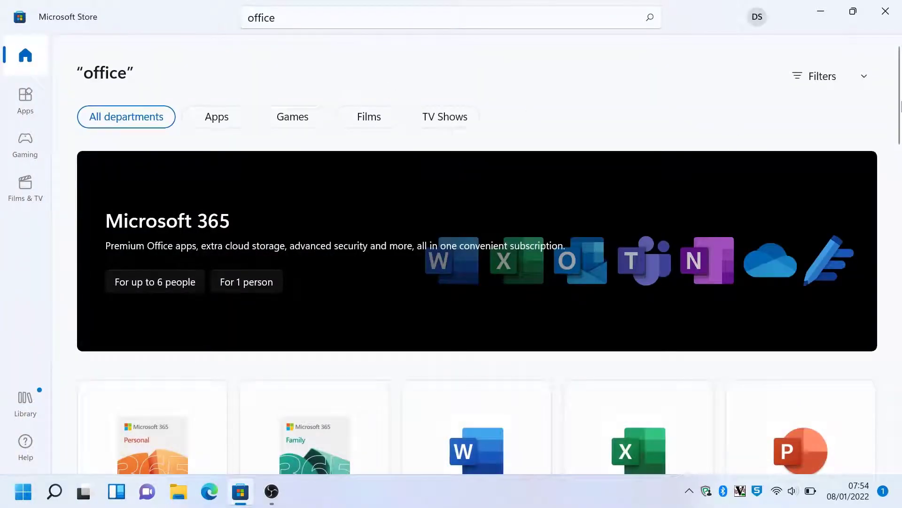
{"action": "scroll", "coordinate": [900, 118], "scroll_direction": "down", "scroll_amount": 1}
{"action": "left_click_drag", "start_coordinate": [900, 118], "coordinate": [898, 192]}
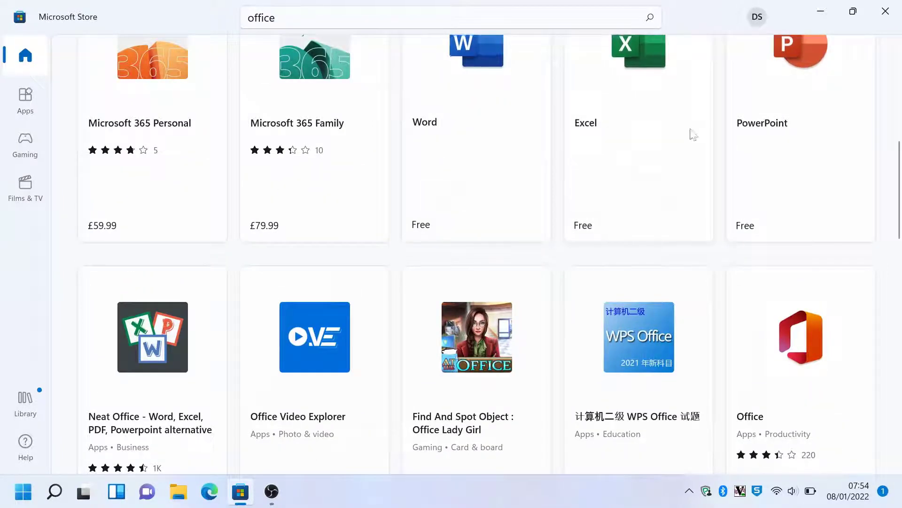
{"action": "left_click_drag", "start_coordinate": [899, 175], "coordinate": [900, 201]}
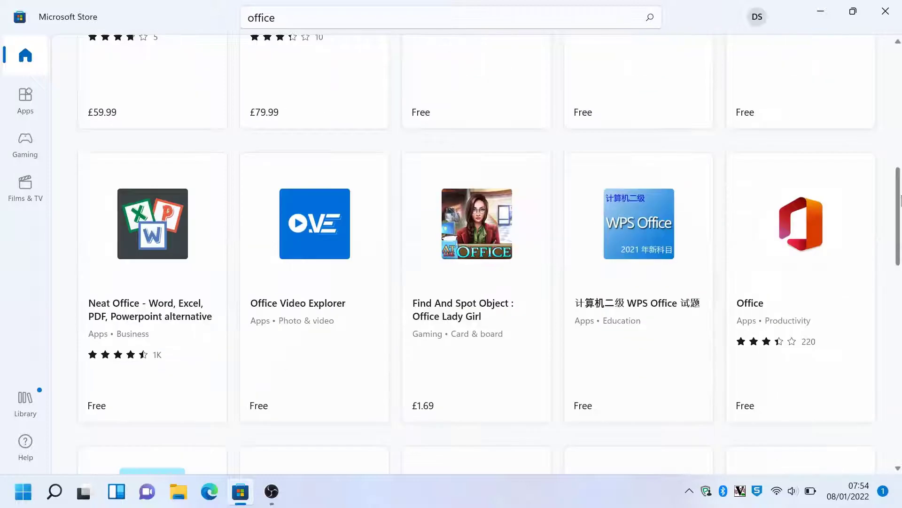
{"action": "left_click", "coordinate": [793, 280]}
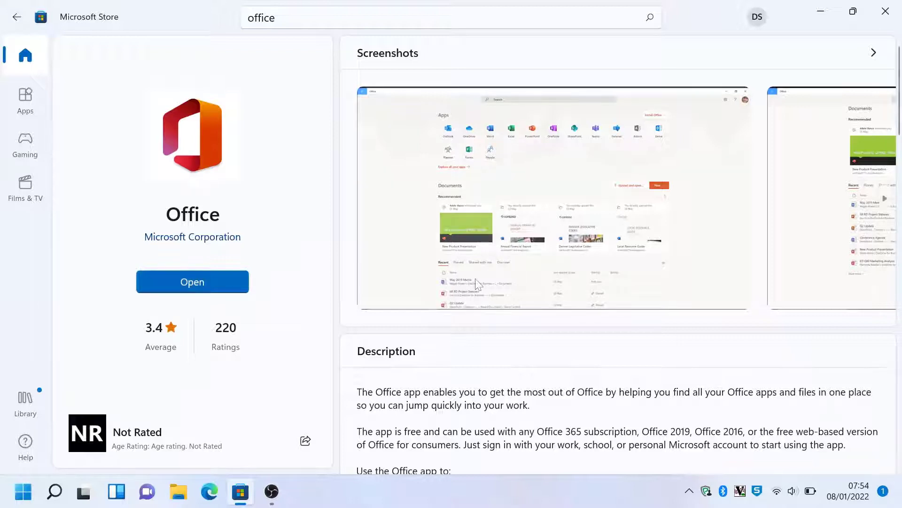
{"action": "scroll", "coordinate": [900, 103], "scroll_direction": "down", "scroll_amount": 2}
{"action": "scroll", "coordinate": [901, 104], "scroll_direction": "down", "scroll_amount": 3}
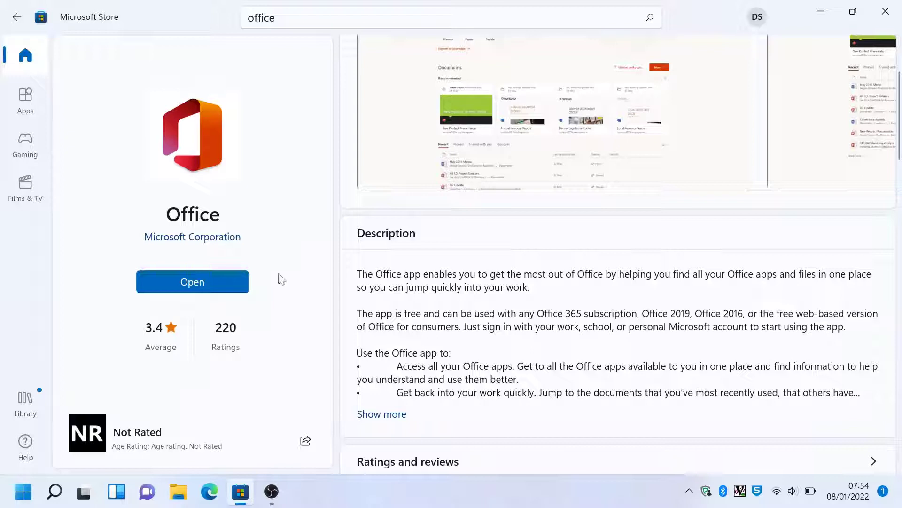
Step: Open the Office app and sign in with the Microsoft account's e-mail address and password
{"action": "left_click", "coordinate": [199, 282]}
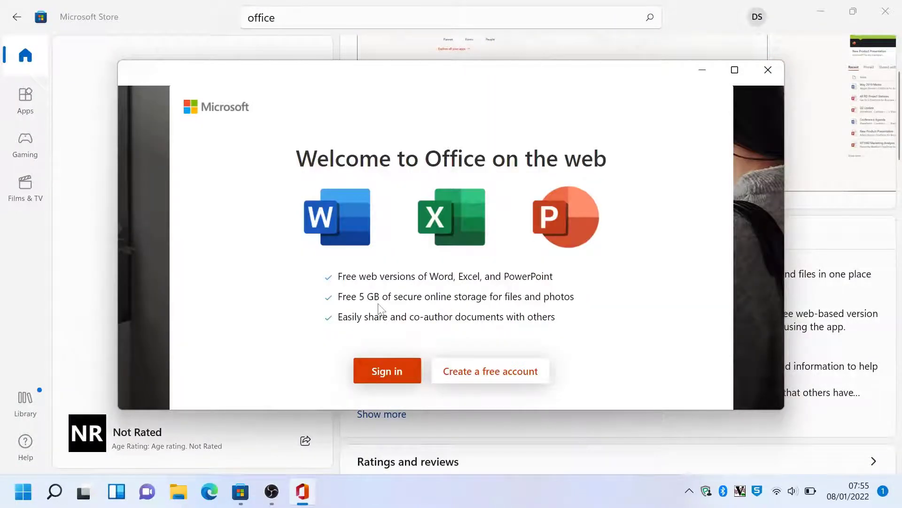
{"action": "left_click", "coordinate": [386, 373]}
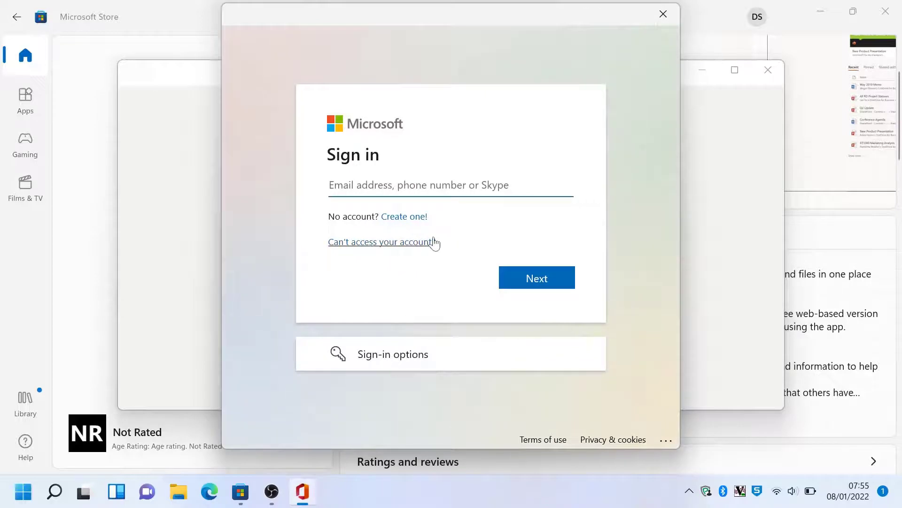
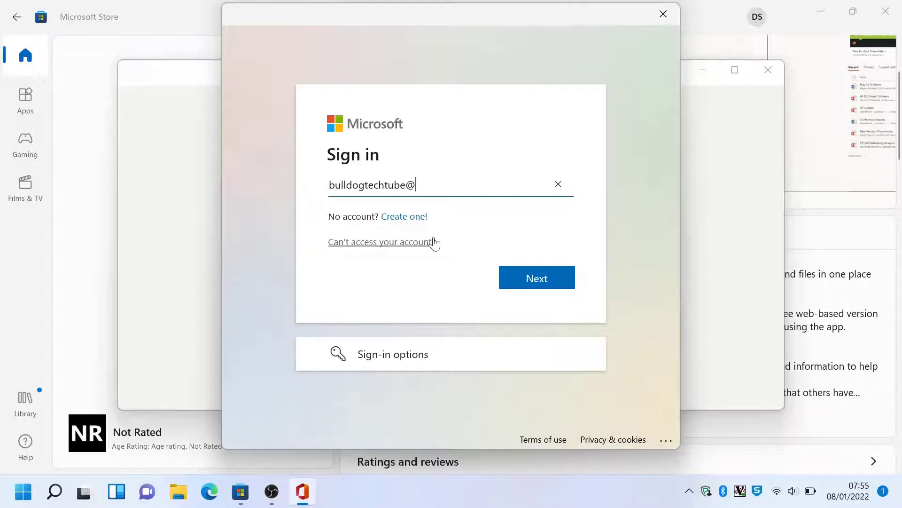
{"action": "key", "text": "Return"}
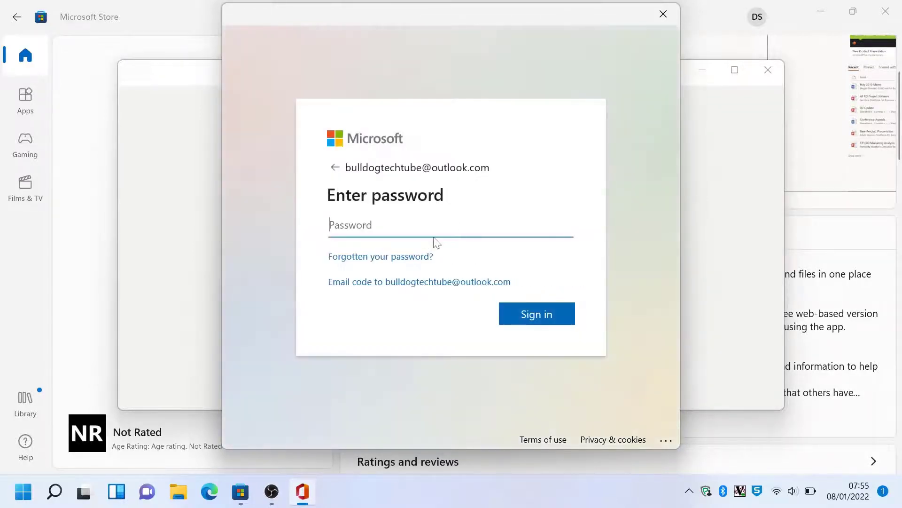
{"action": "type", "text": "••••••••••••••••"}
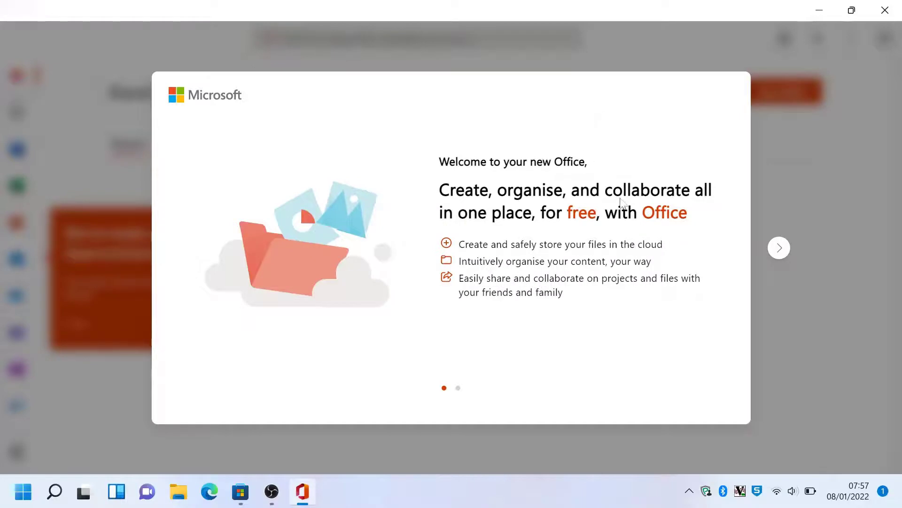
Step: Step through and finish the Office welcome tour, then dismiss the improvements tip
{"action": "left_click", "coordinate": [780, 247]}
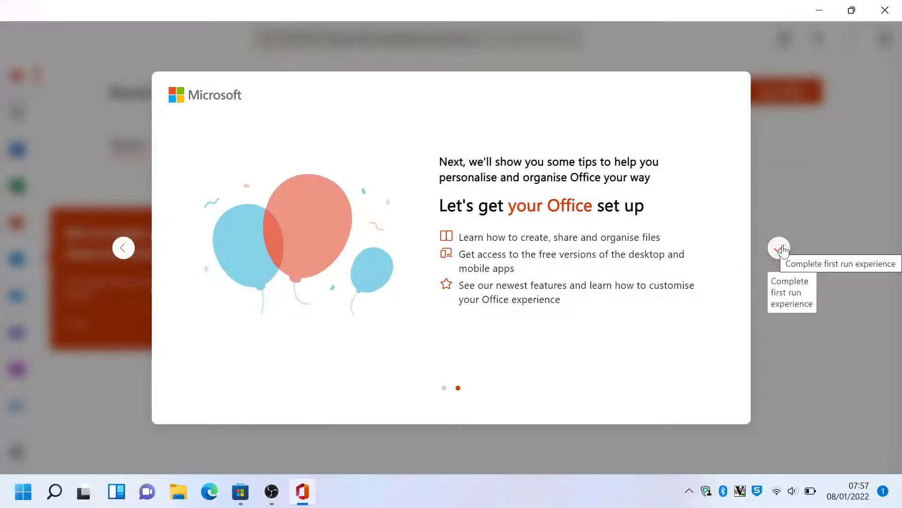
{"action": "left_click", "coordinate": [779, 248]}
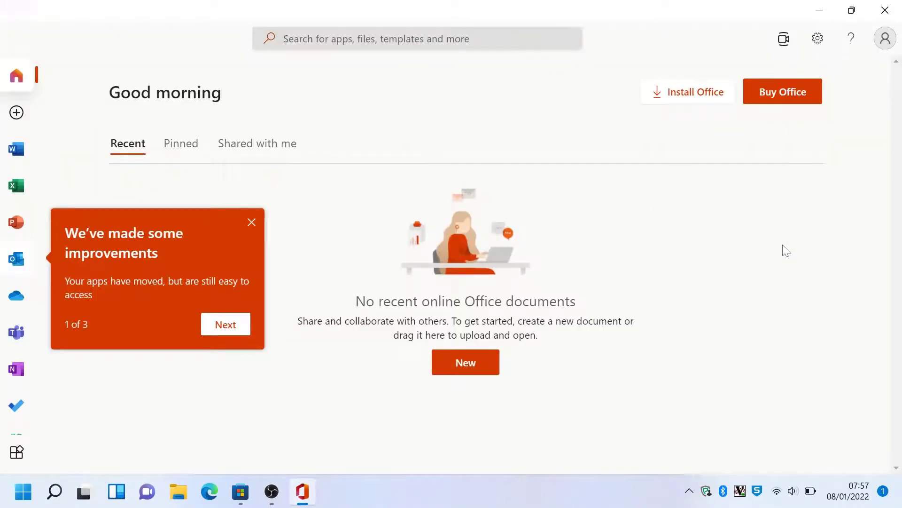
{"action": "left_click", "coordinate": [252, 223]}
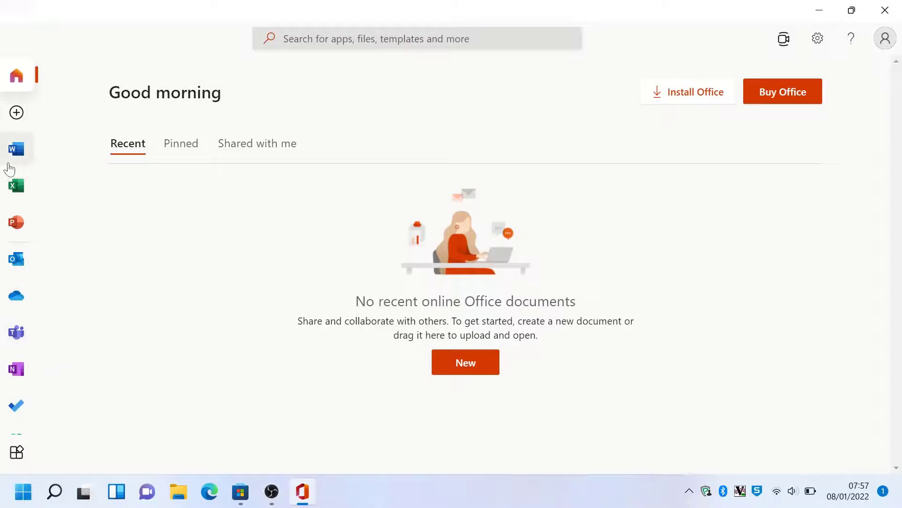
Step: Create a new blank Word document and type 'this is a word document'
{"action": "left_click", "coordinate": [14, 163]}
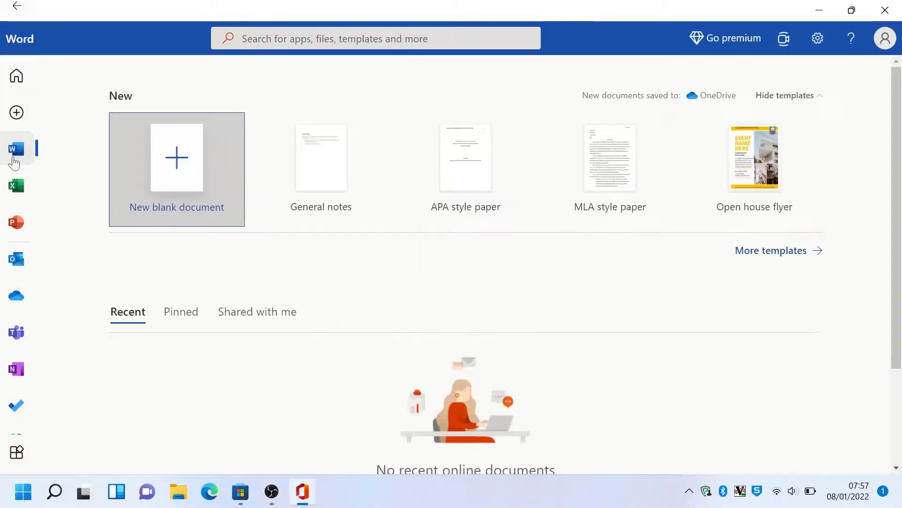
{"action": "left_click", "coordinate": [180, 162]}
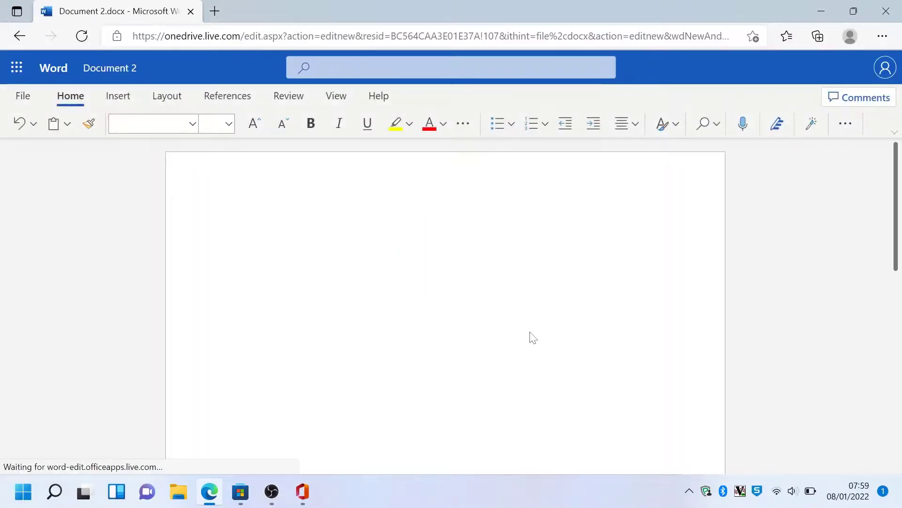
{"action": "type", "text": "this is a wor"}
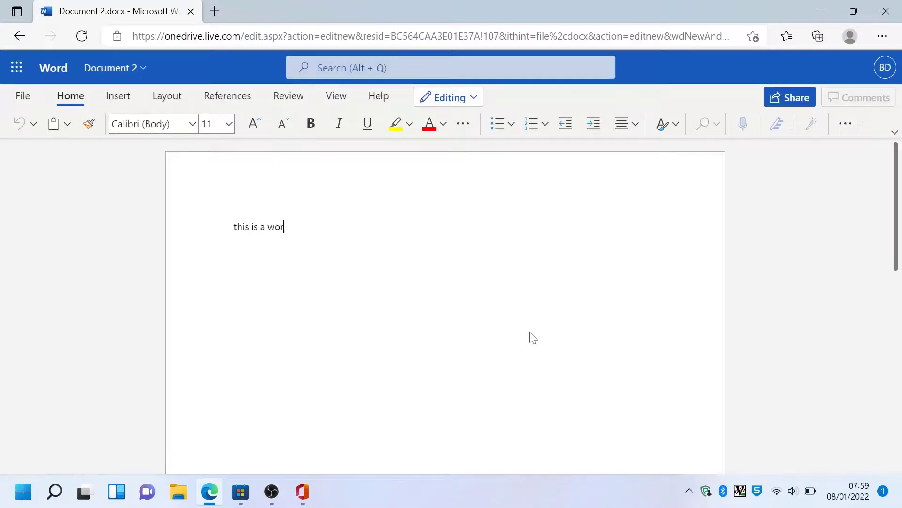
{"action": "type", "text": "d document"}
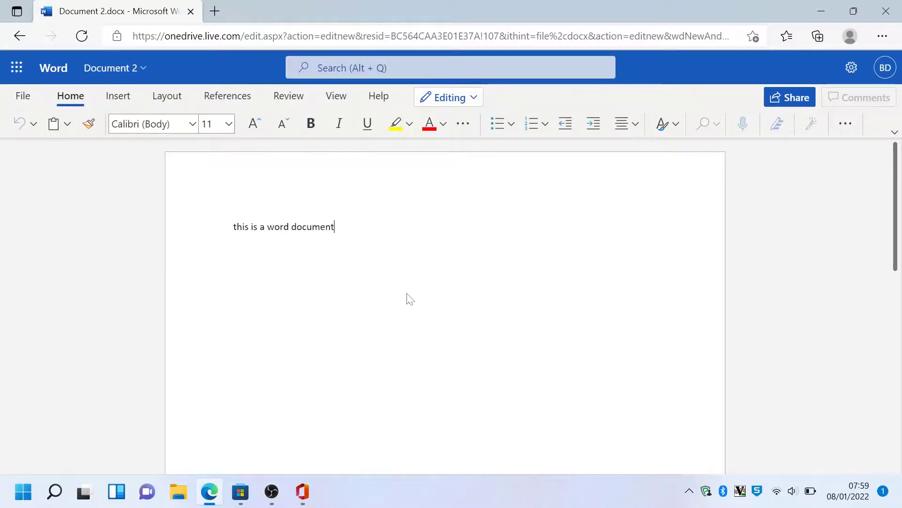
Step: Enter 'this is a document name' in the document's File Name field
{"action": "left_click", "coordinate": [22, 97]}
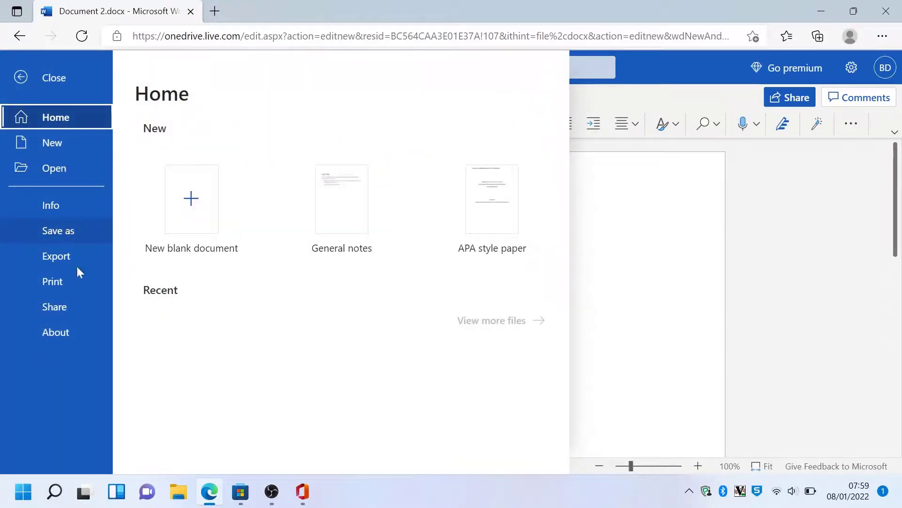
{"action": "left_click", "coordinate": [653, 280]}
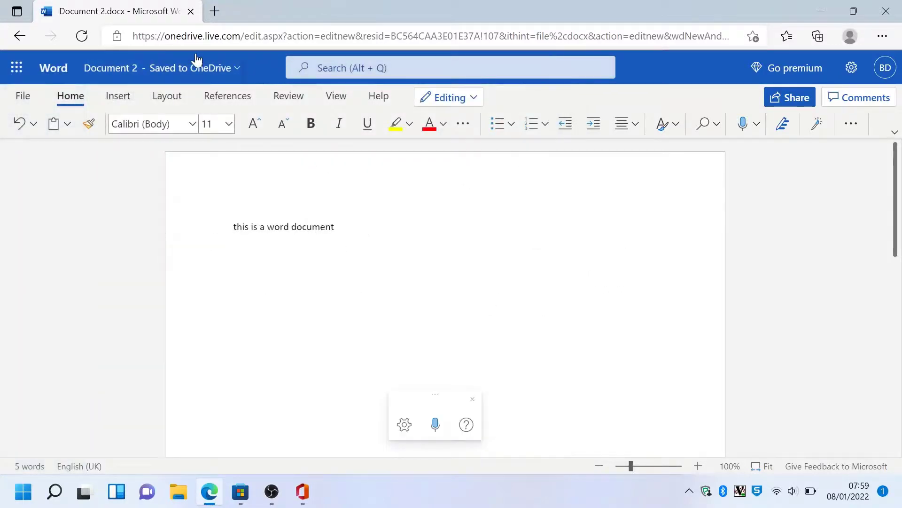
{"action": "left_click", "coordinate": [152, 74]}
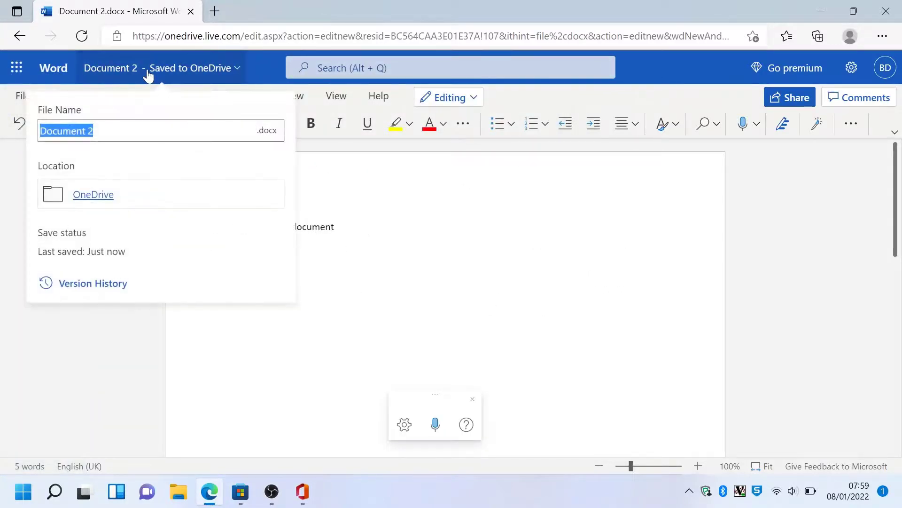
{"action": "type", "text": "this is "}
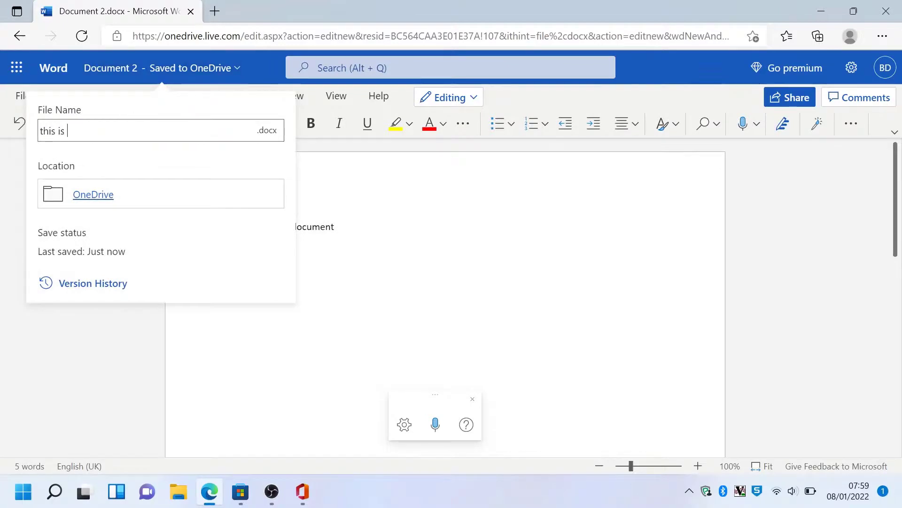
{"action": "type", "text": "a docume"}
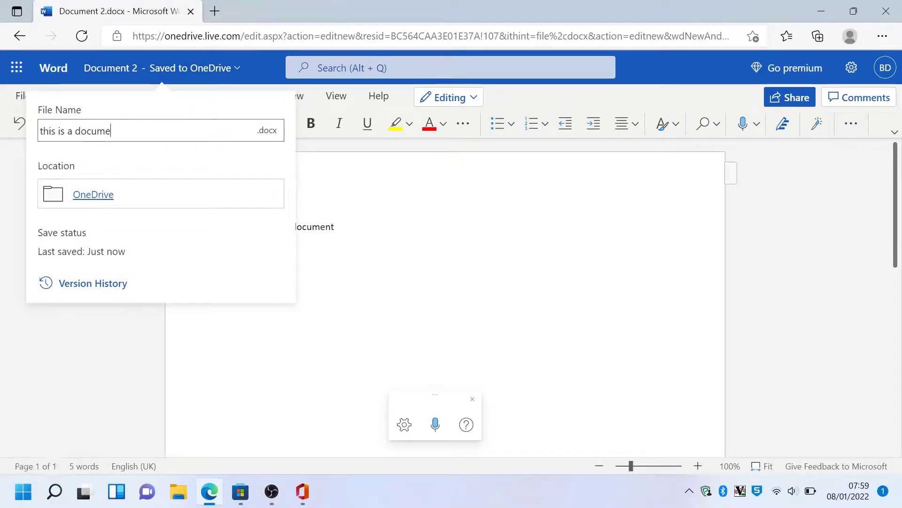
{"action": "type", "text": "nt name"}
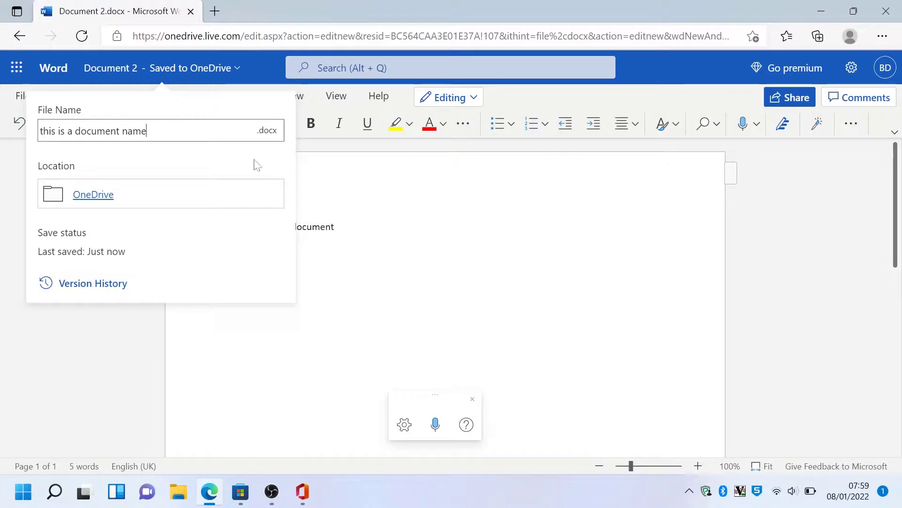
Step: Apply the new file name and make the line 'this is a word document' bold
{"action": "left_click", "coordinate": [359, 195]}
{"action": "left_click", "coordinate": [183, 238]}
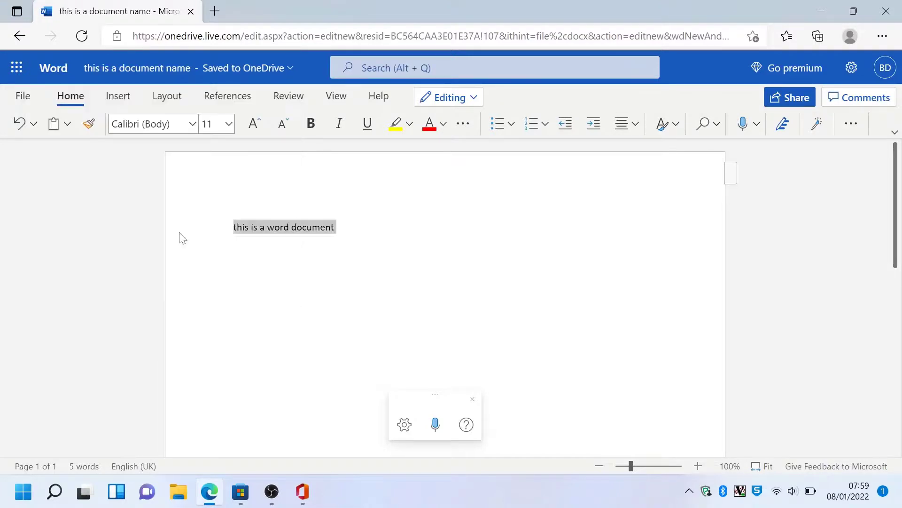
{"action": "left_click", "coordinate": [310, 124]}
{"action": "left_click", "coordinate": [397, 219]}
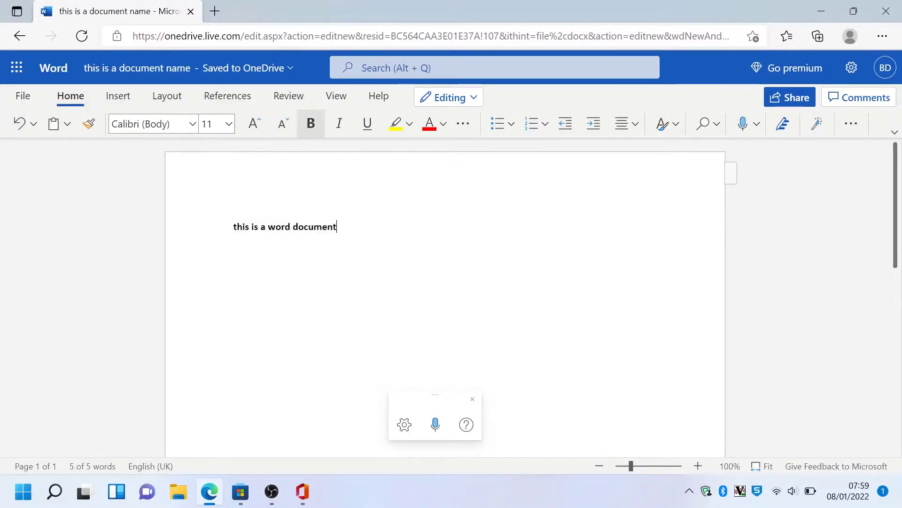
{"action": "key", "text": "Return"}
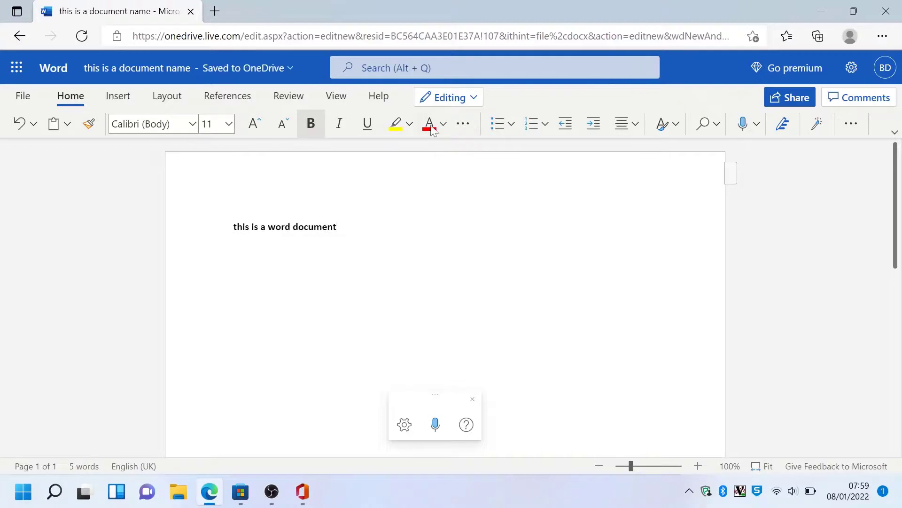
Step: Colour the line 'this is a word document' red
{"action": "left_click", "coordinate": [221, 232]}
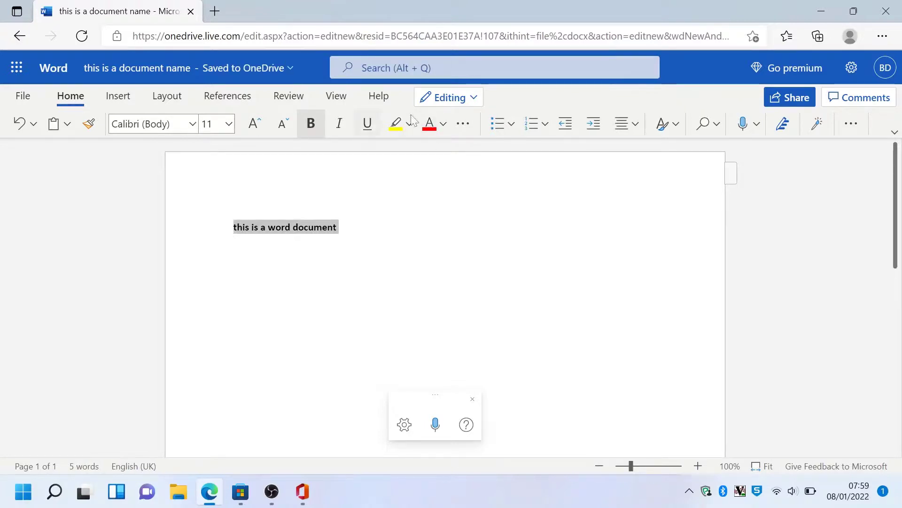
{"action": "left_click", "coordinate": [429, 124]}
{"action": "left_click", "coordinate": [390, 217]}
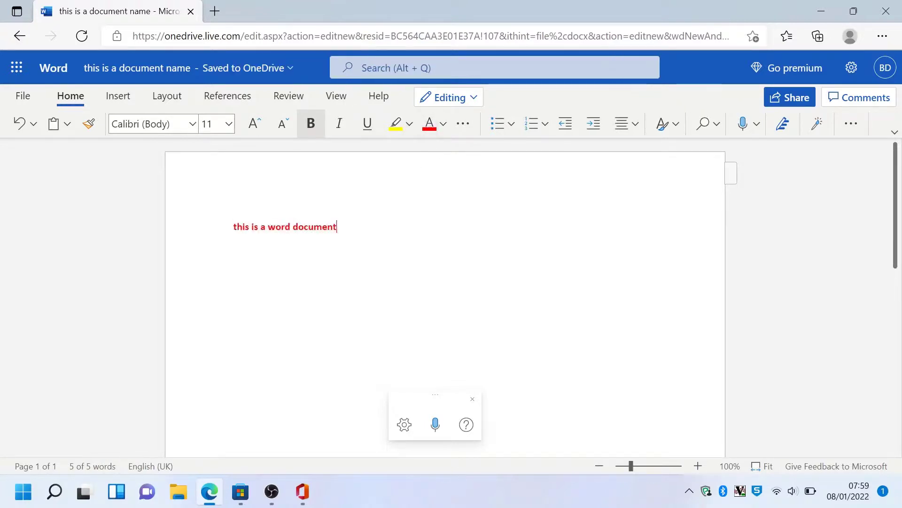
Step: Turn the line 'this is a word document' into a bulleted item
{"action": "left_click", "coordinate": [213, 239]}
{"action": "left_click", "coordinate": [232, 247]}
{"action": "left_click", "coordinate": [214, 231]}
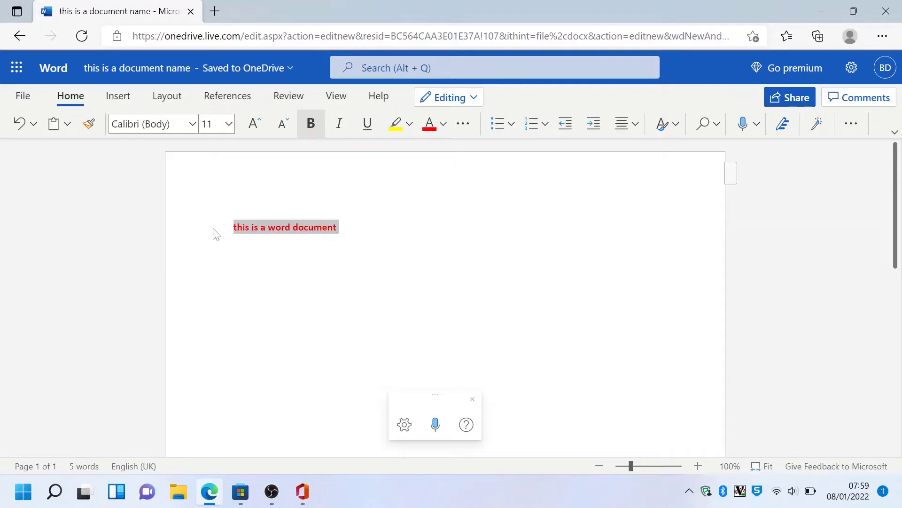
{"action": "left_click", "coordinate": [497, 124]}
{"action": "left_click", "coordinate": [444, 224]}
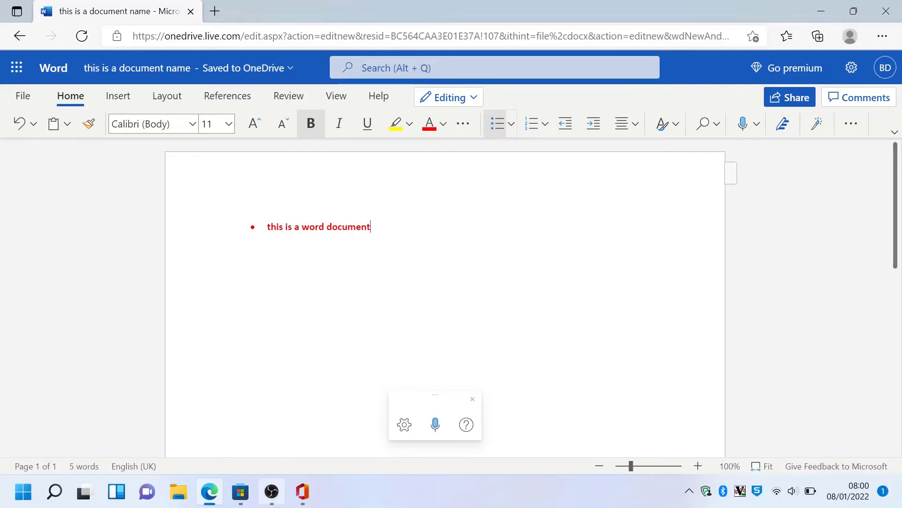
{"action": "left_click", "coordinate": [272, 491]}
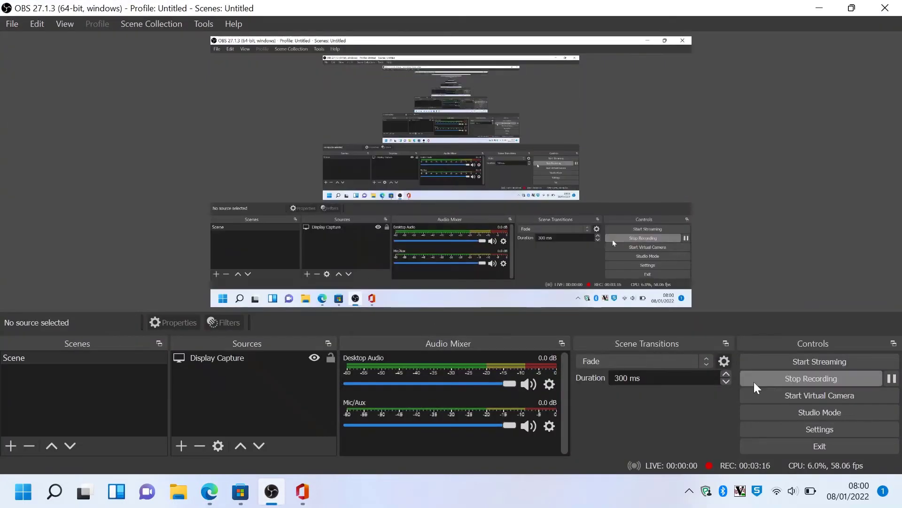